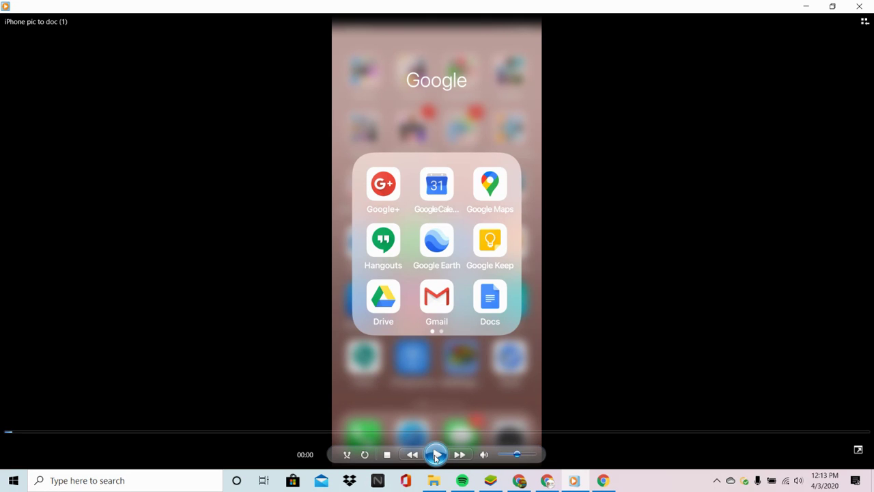
Play the 'iPhone pic to doc (1)' video in Windows Media Player
click(437, 455)
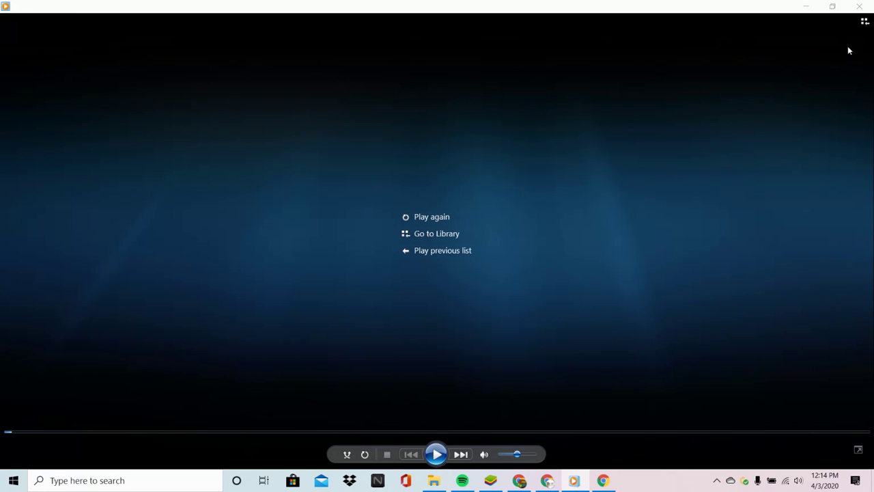
Close the media player and show Google Drive's Priority view with the scans workspace
click(859, 7)
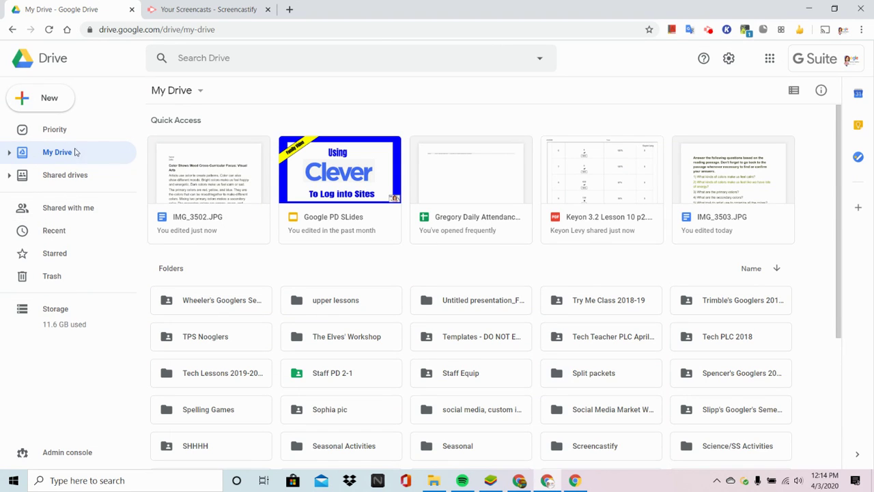
click(59, 130)
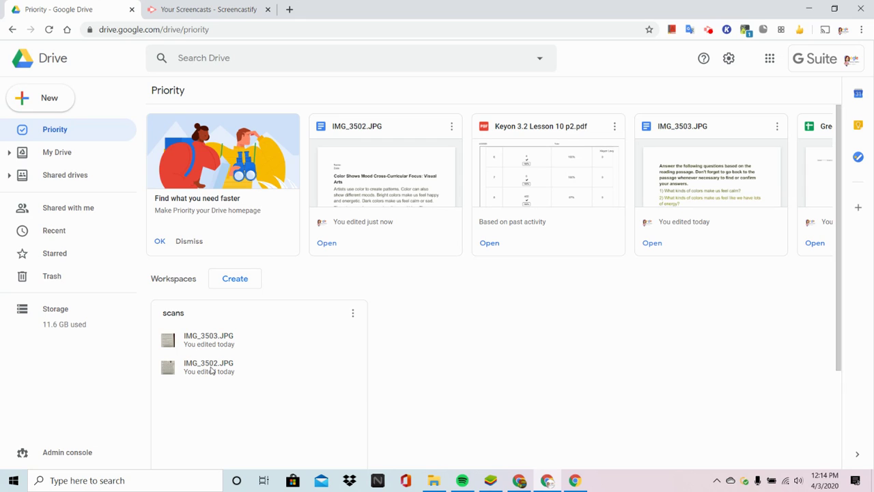
Open IMG_3502.JPG from the scans workspace with Google Docs
right_click(211, 370)
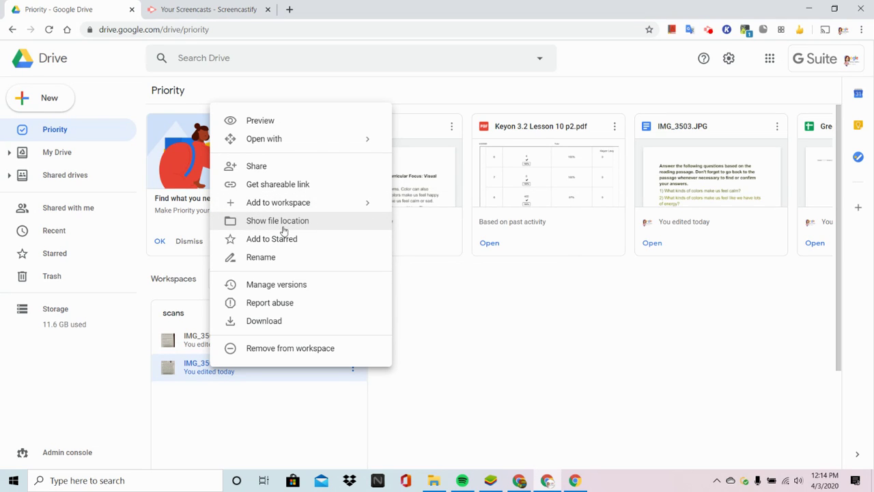
mouse_move(317, 143)
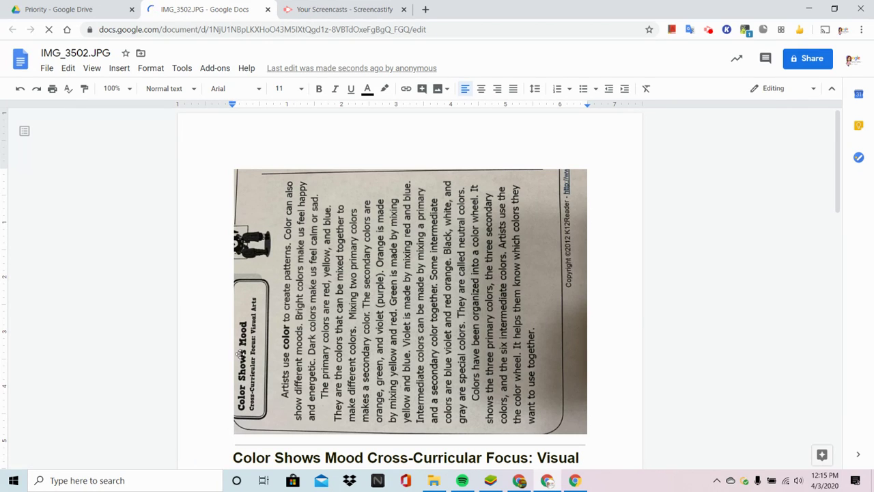
scroll(442, 320, down, 3)
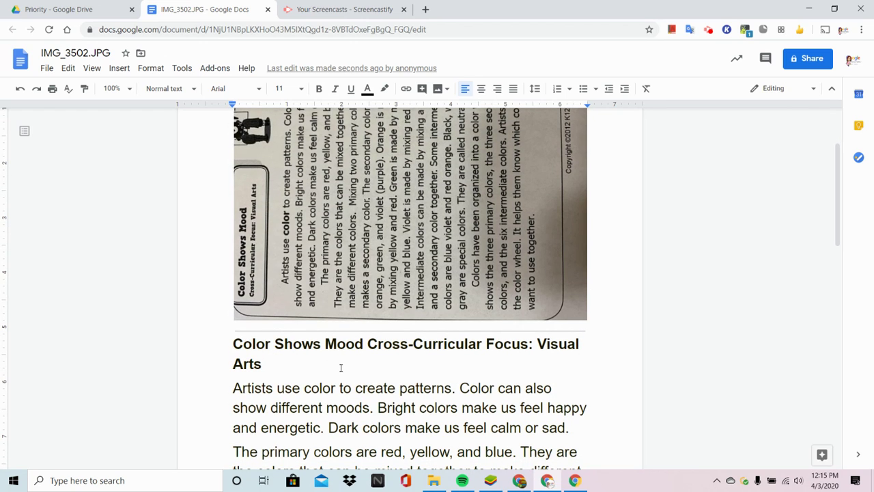
scroll(340, 367, down, 10)
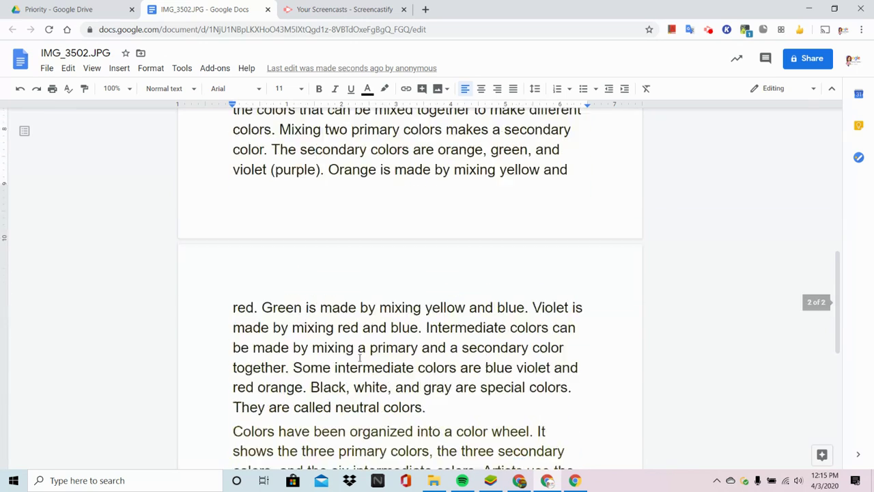
scroll(359, 359, down, 3)
scroll(521, 331, up, 7)
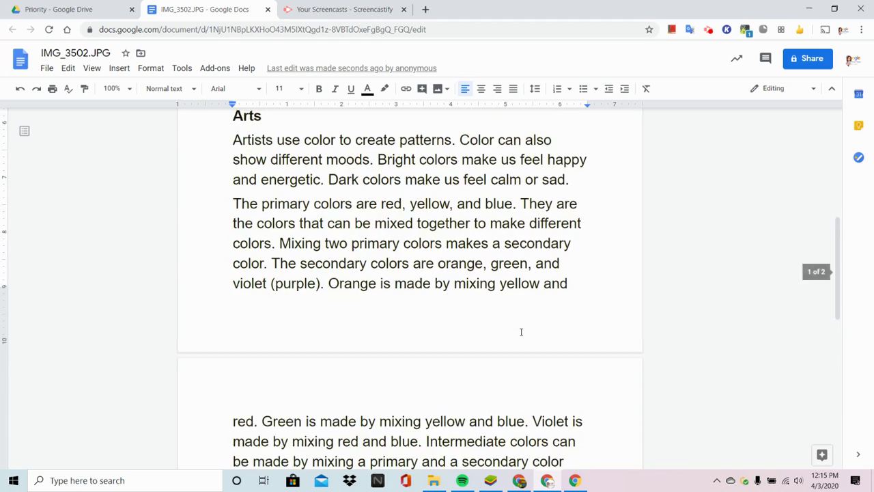
scroll(520, 332, up, 9)
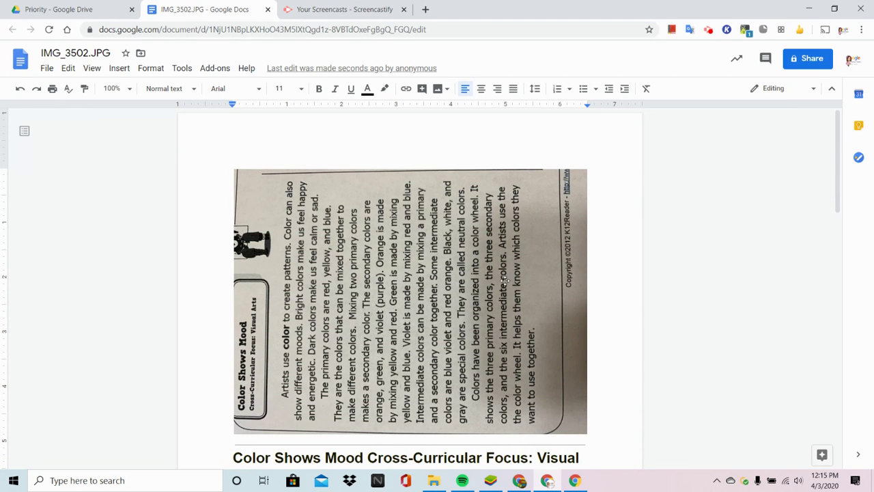
scroll(512, 384, down, 6)
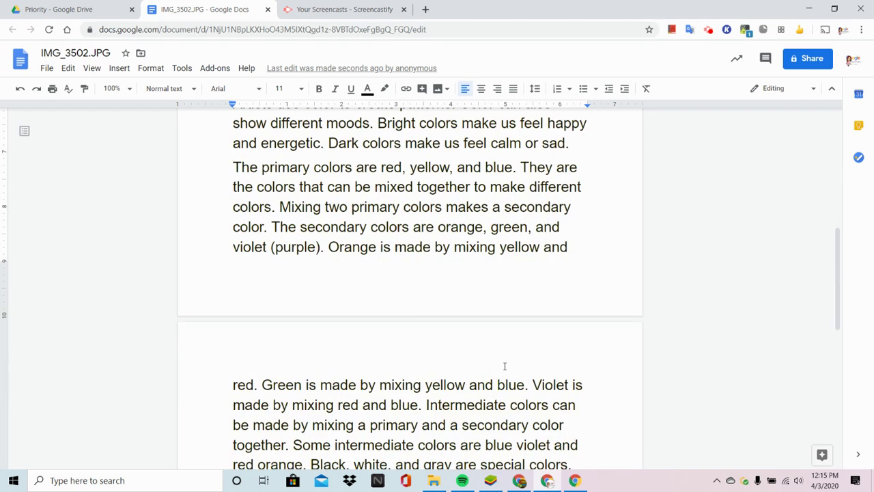
scroll(504, 366, down, 3)
Accept the spelling suggestion that removes the doubled 'the' in 'use the the'
click(544, 380)
right_click(544, 380)
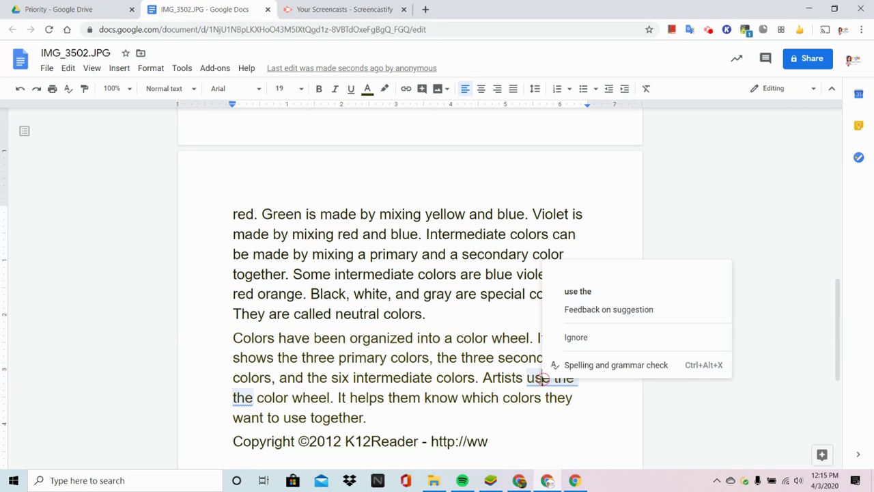
click(578, 291)
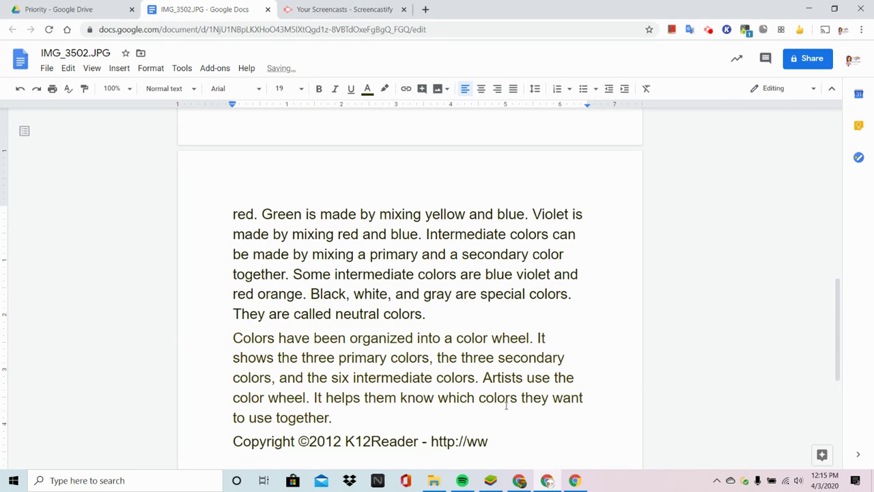
drag(506, 438, 223, 451)
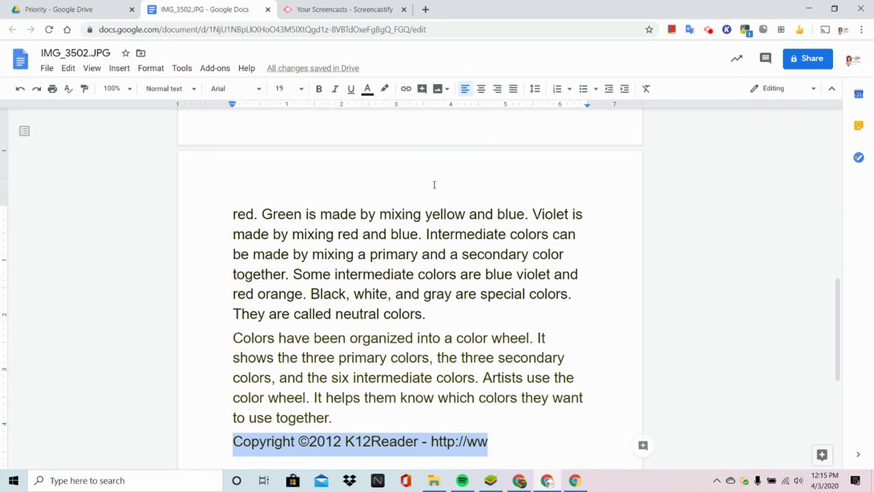
scroll(434, 185, up, 7)
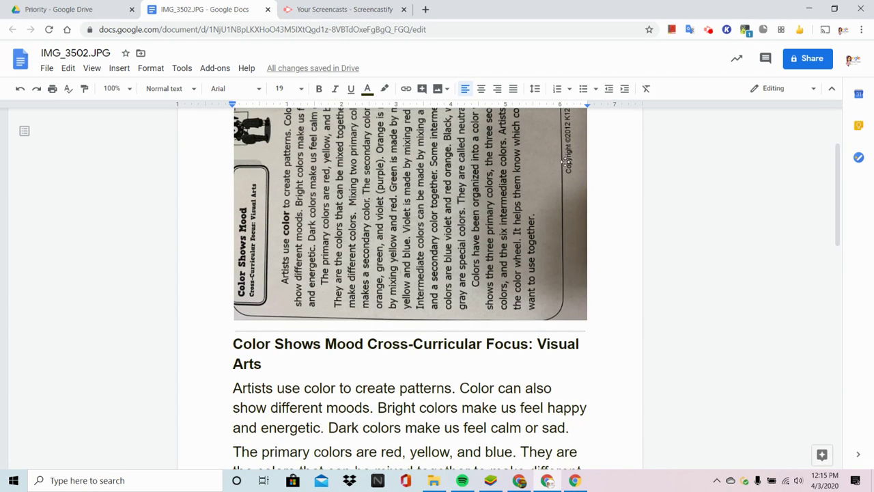
scroll(563, 179, down, 10)
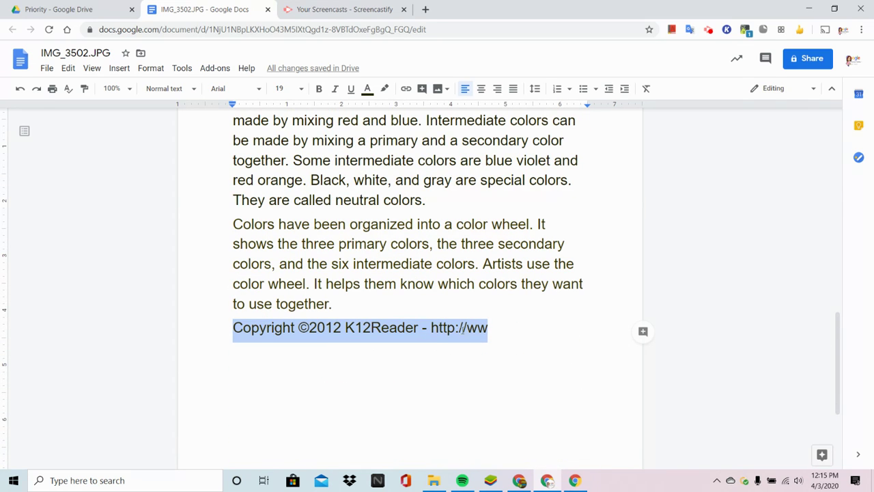
click(415, 332)
click(498, 326)
drag(493, 327, 429, 331)
key(BackSpace)
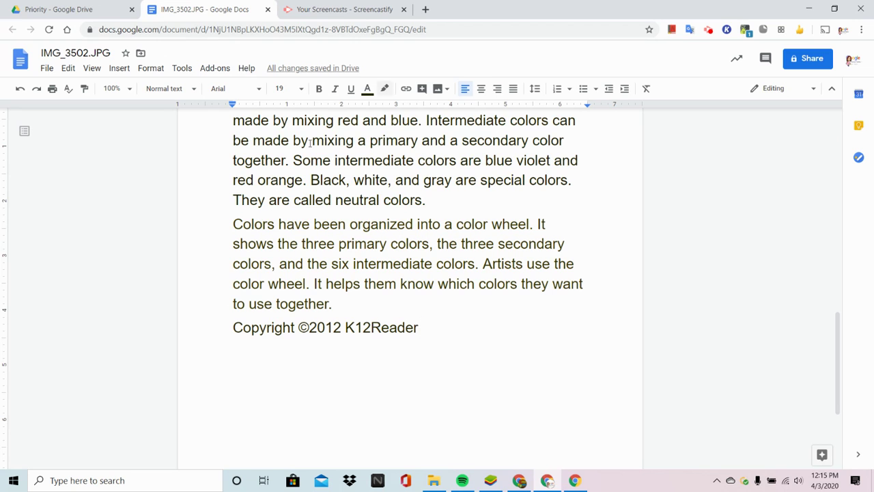
Back in the Drive Priority tab, open IMG_3503.JPG with Google Docs
click(99, 10)
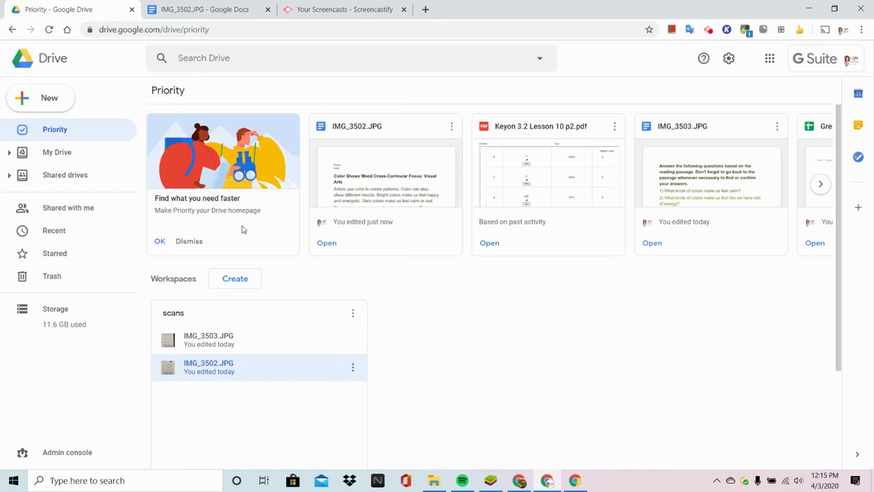
right_click(212, 342)
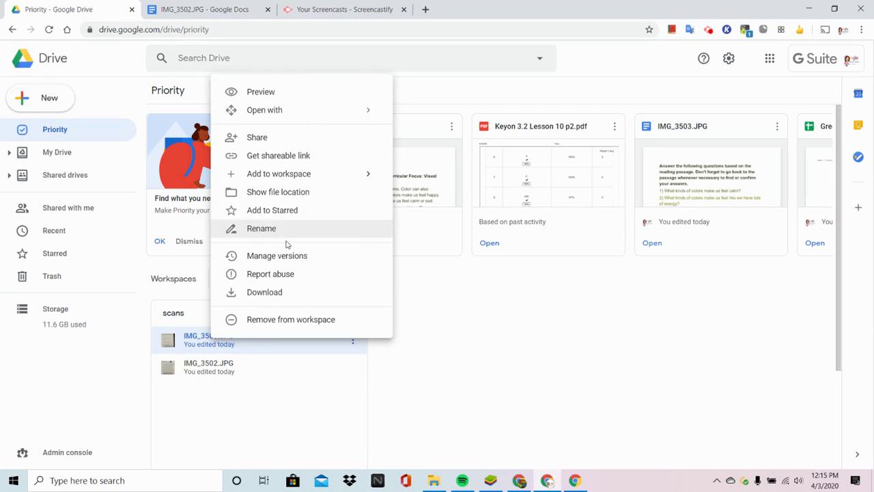
mouse_move(287, 113)
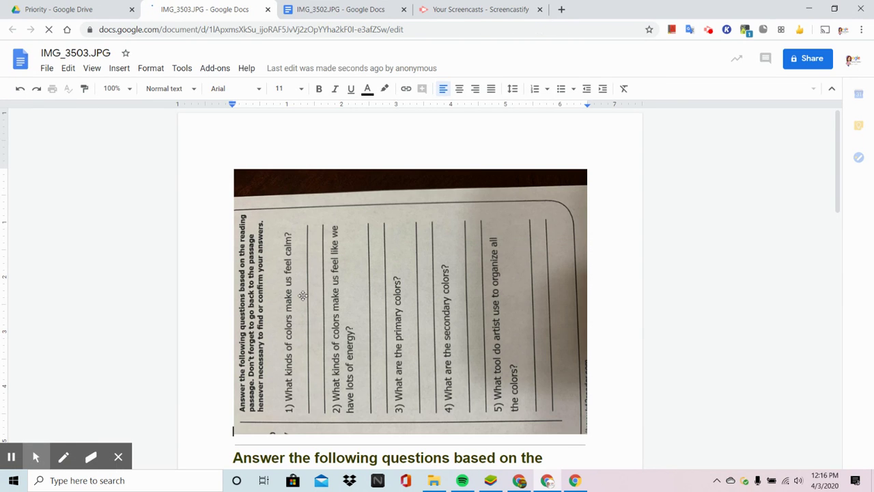
Replace 'henever' with the suggested 'whenever' in the instructions, then review questions 1–5
scroll(503, 403, down, 2)
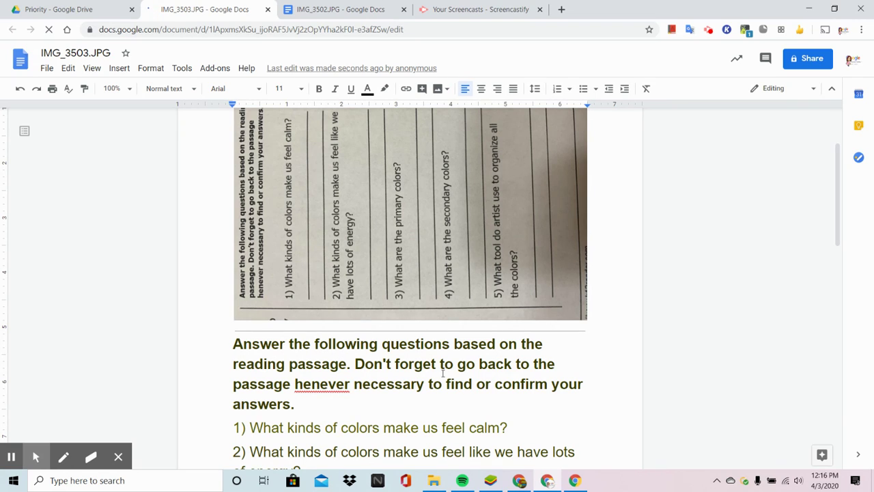
scroll(304, 225, up, 1)
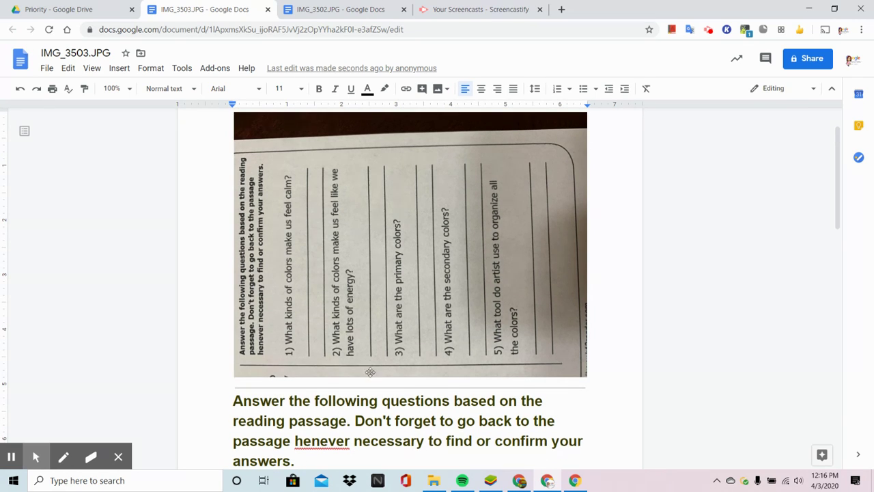
scroll(322, 408, down, 1)
click(323, 384)
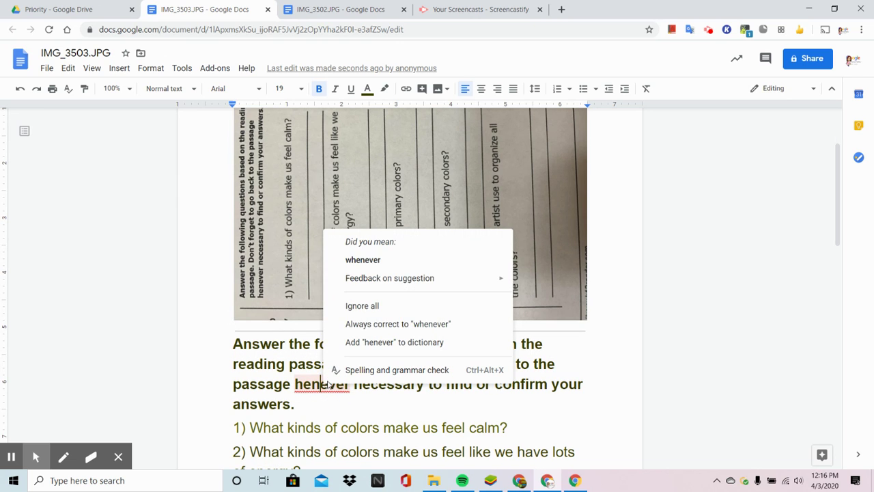
click(375, 258)
scroll(407, 359, down, 1)
scroll(407, 359, down, 2)
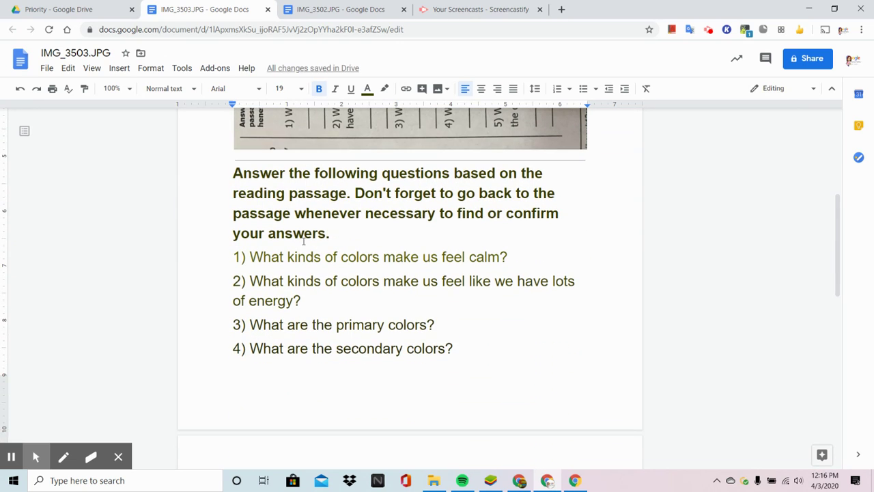
scroll(313, 243, down, 3)
scroll(313, 243, up, 3)
scroll(312, 246, down, 4)
scroll(334, 248, up, 3)
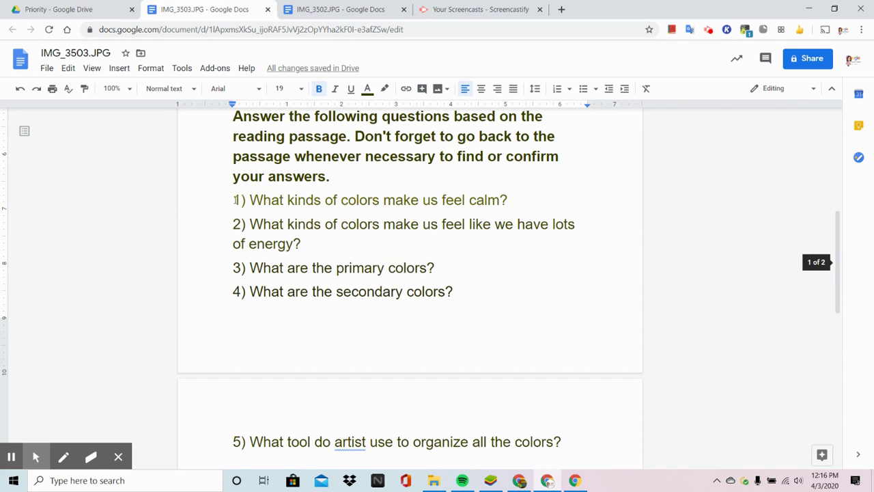
scroll(243, 175, up, 1)
Cut the instructions and questions 1–5 from IMG_3503, then switch to the IMG_3502 document
drag(232, 175, 601, 324)
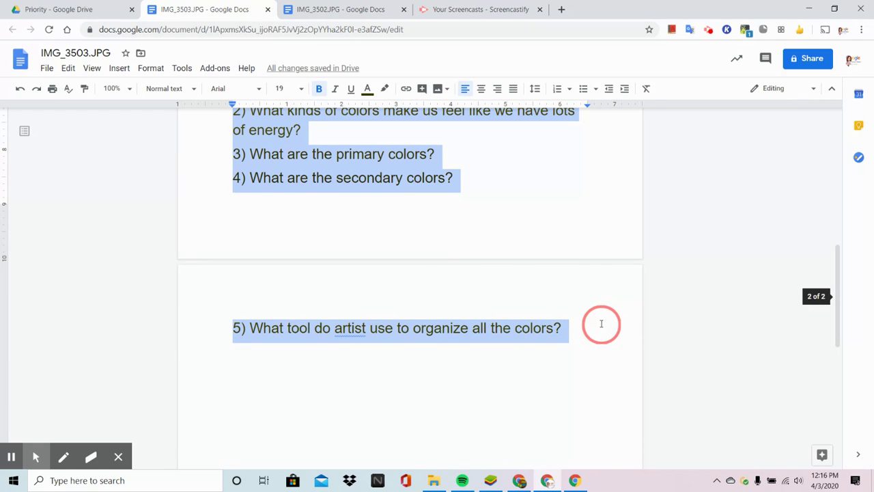
right_click(299, 162)
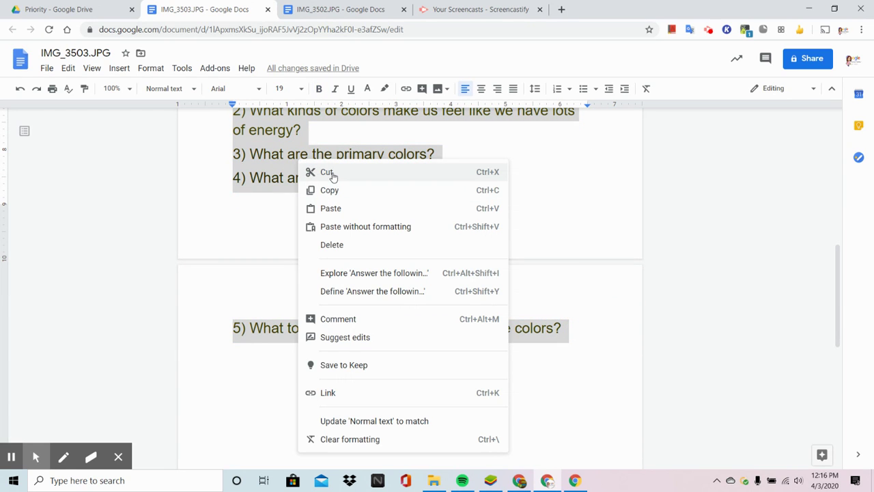
click(333, 173)
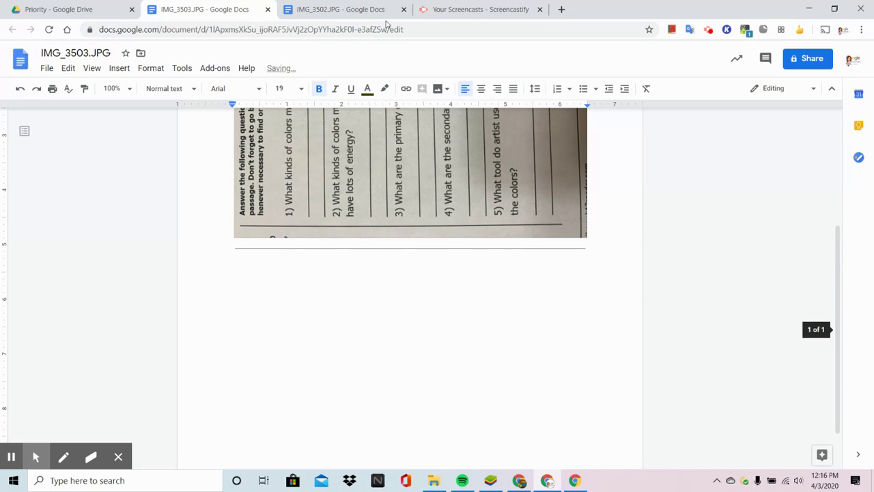
click(326, 15)
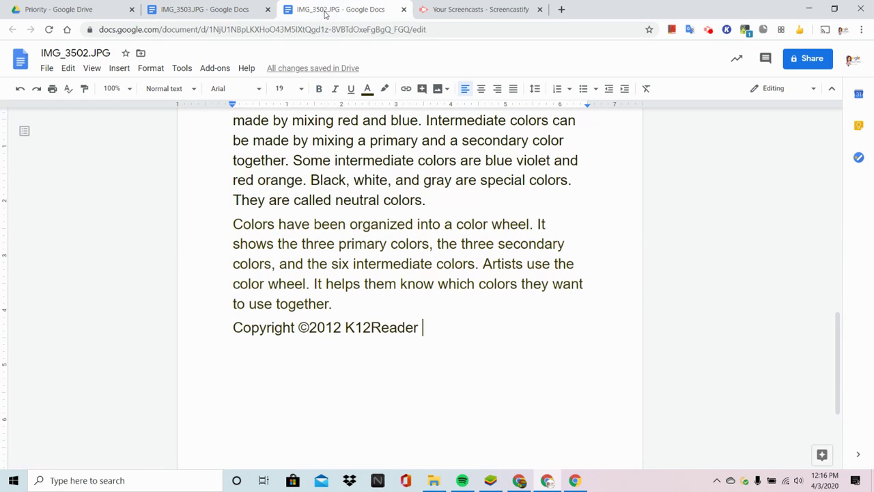
Paste the cut questions on a new line after 'to use together.'
click(373, 304)
key(Return)
key(ctrl+v)
Delete the scanned page photo and the empty ruled line above the title
scroll(400, 265, up, 12)
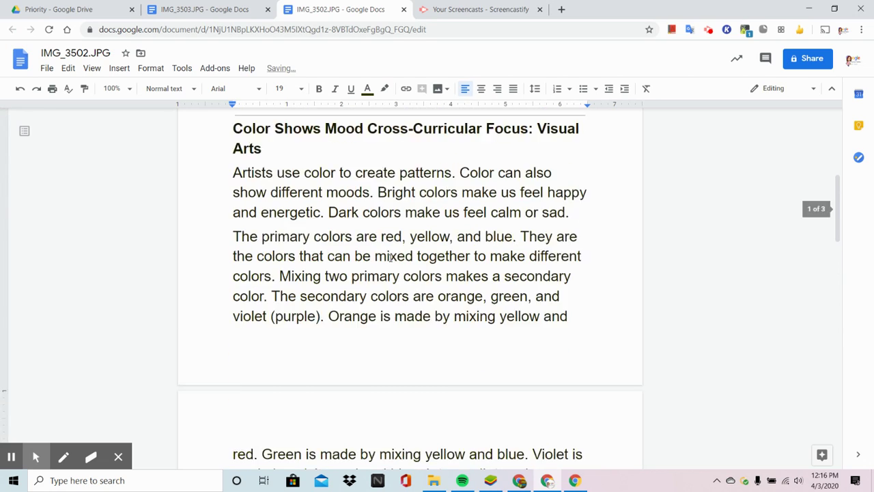
click(356, 252)
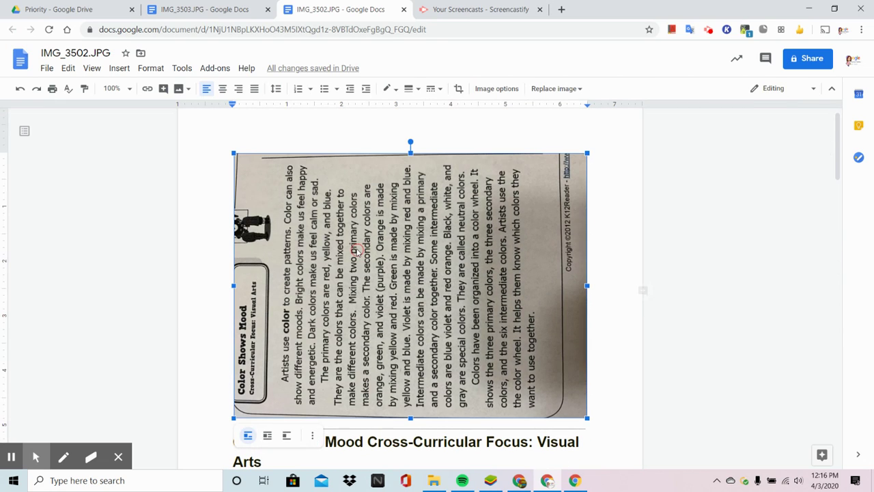
key(Delete)
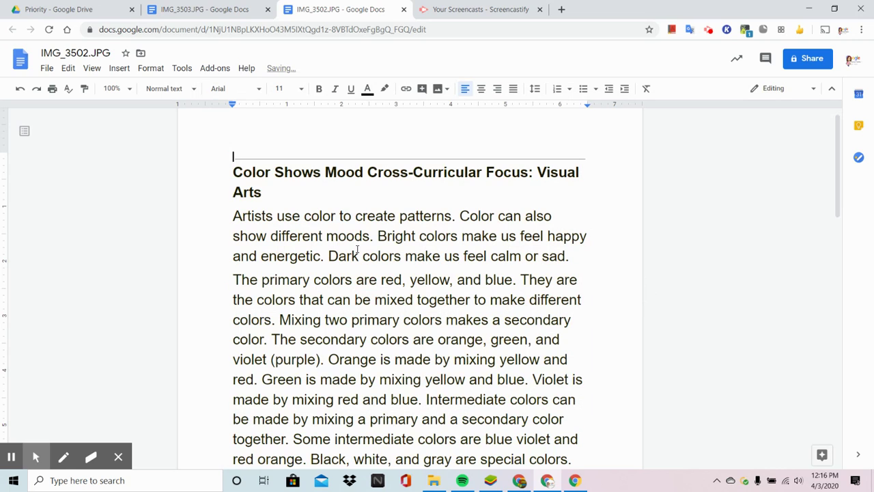
drag(235, 156, 560, 148)
key(Delete)
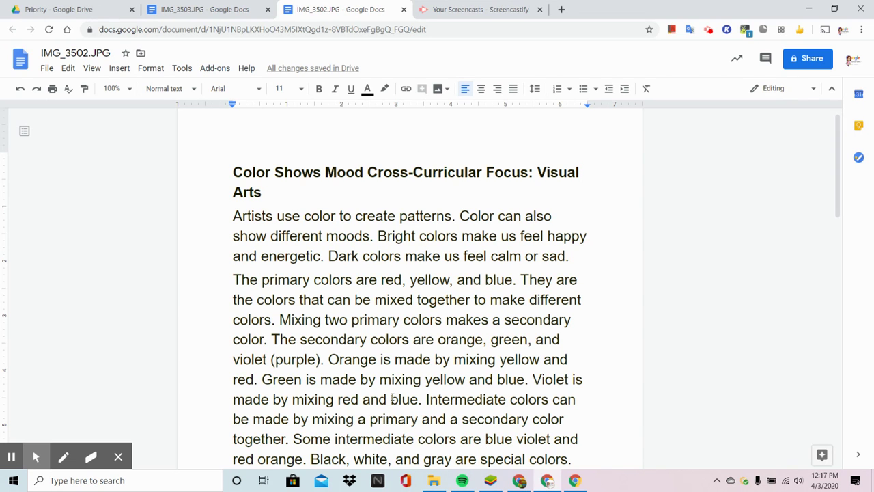
Add a blank line and a page break after 'to use together.' so the questions start a new page
scroll(344, 350, down, 1)
scroll(344, 350, down, 5)
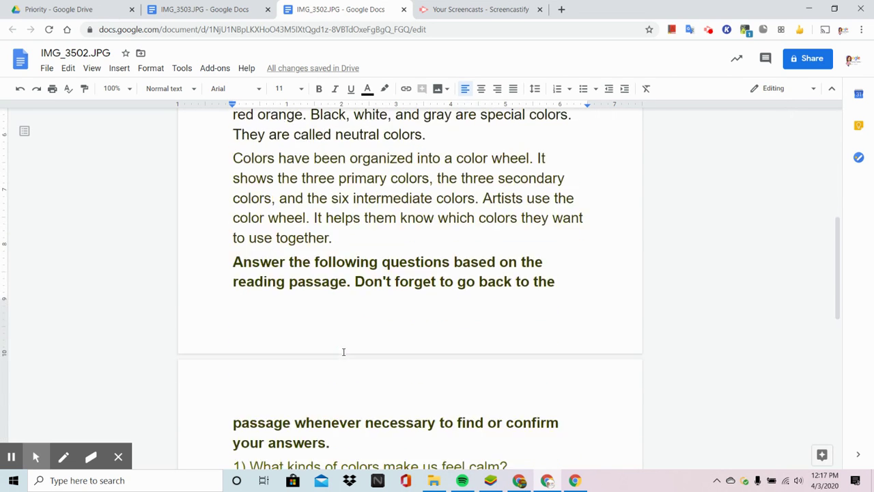
click(346, 183)
key(Return)
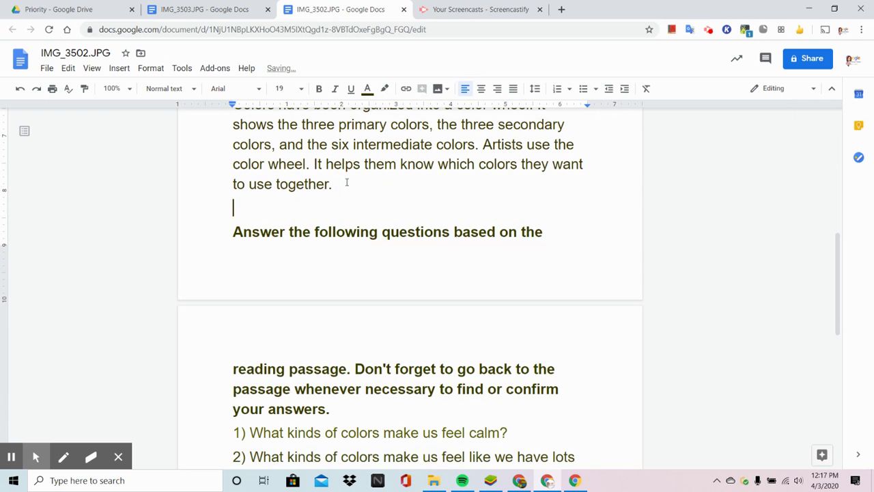
key(ctrl+Return)
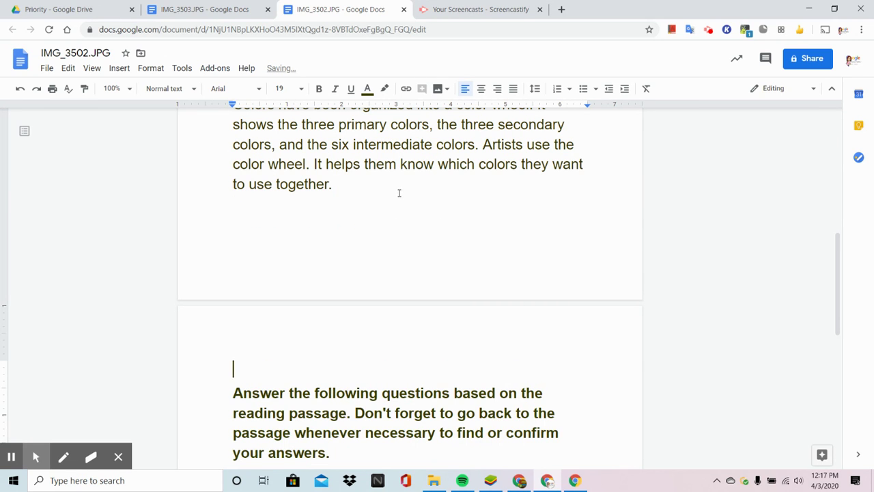
Change 'artist' to 'artists' in question 5
scroll(400, 191, up, 6)
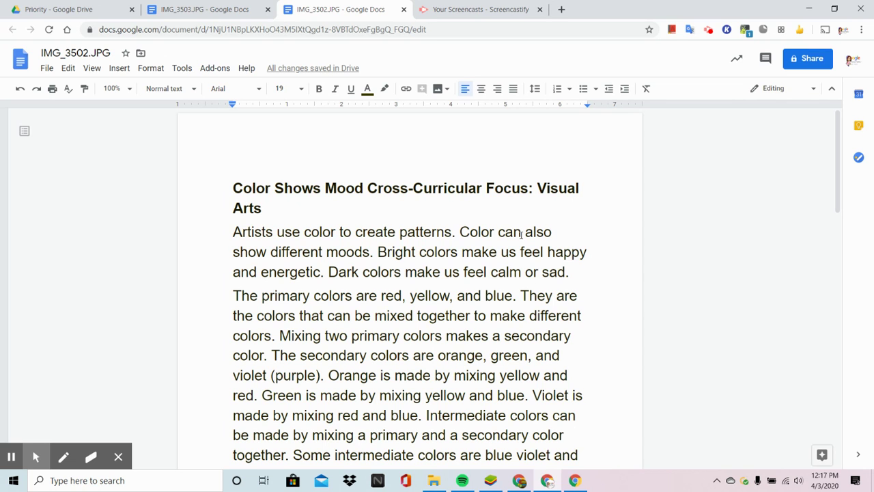
scroll(452, 185, down, 10)
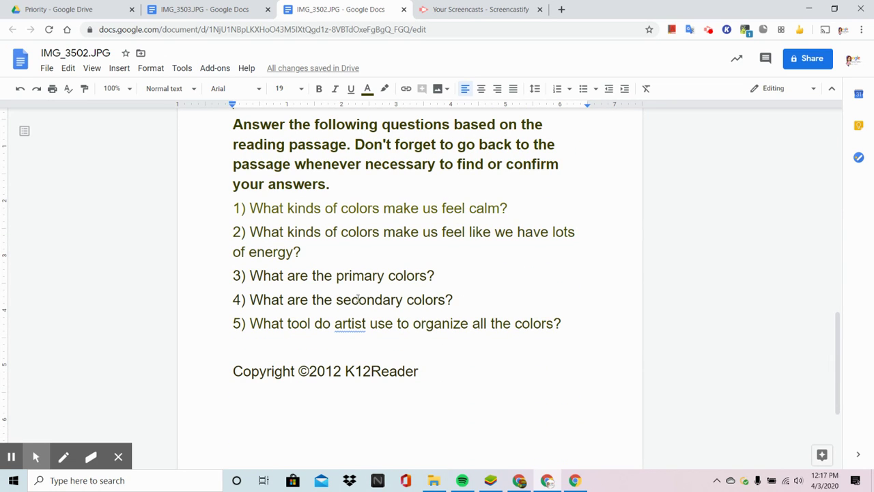
click(368, 323)
text(s)
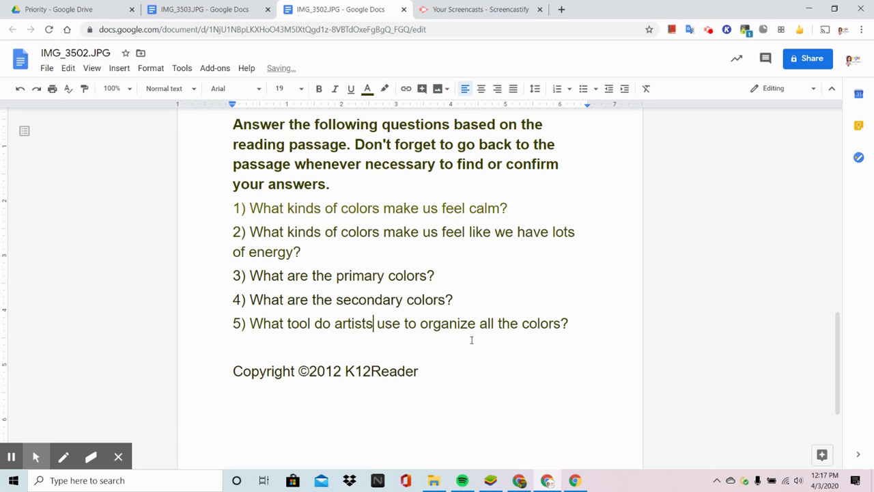
scroll(344, 189, up, 2)
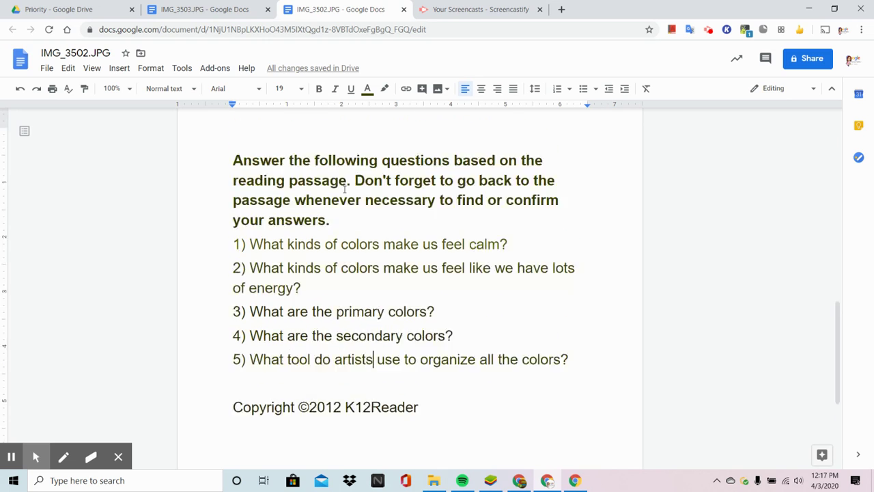
scroll(344, 189, up, 10)
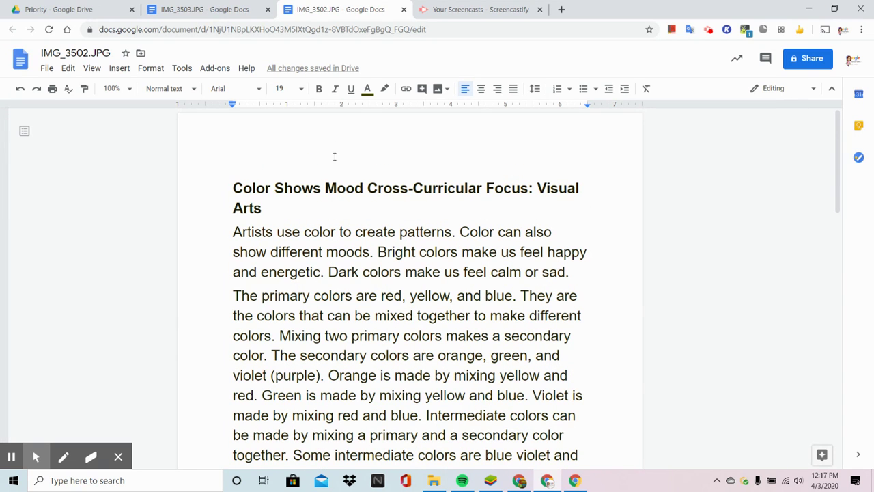